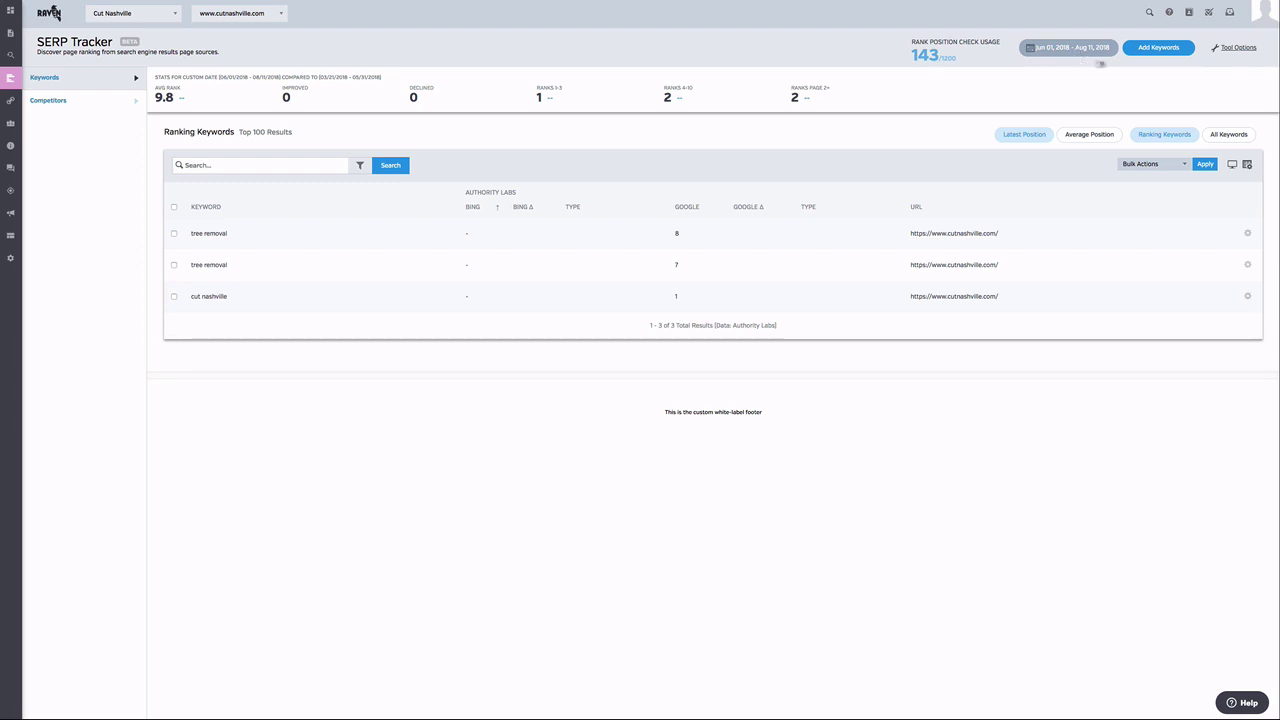
Step: Open the Tool Options menu, then dismiss it to get back to the keyword rankings table
left_click(1235, 50)
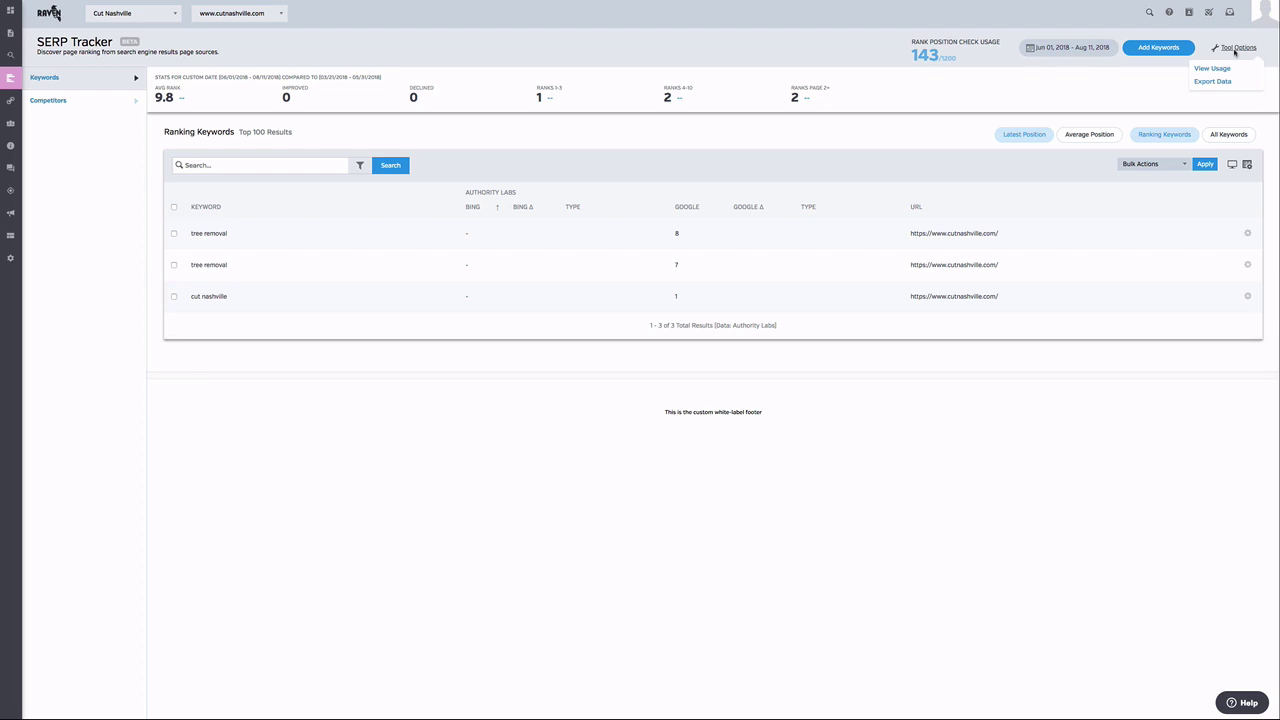
left_click(1048, 91)
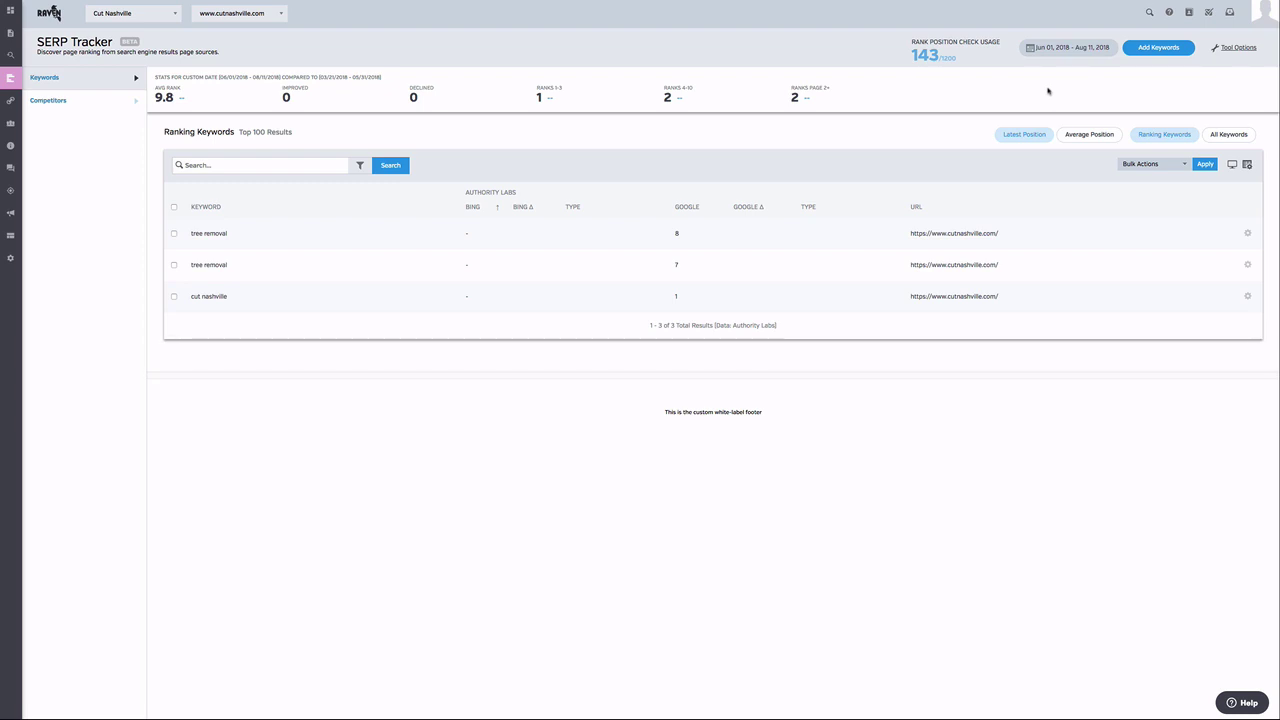
Step: Add the keyword 'Tree Removal' with Monthly tracking frequency on day 1 of the month
left_click(1145, 55)
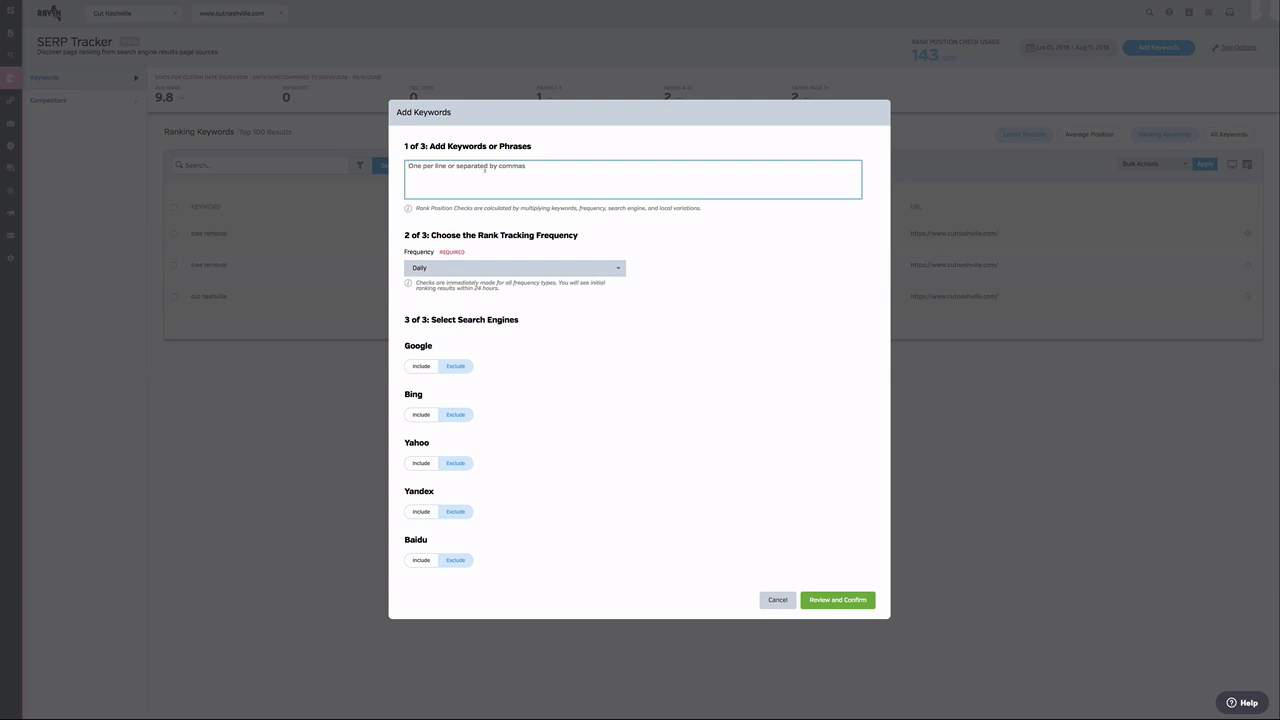
type("Tree Removal")
left_click(562, 270)
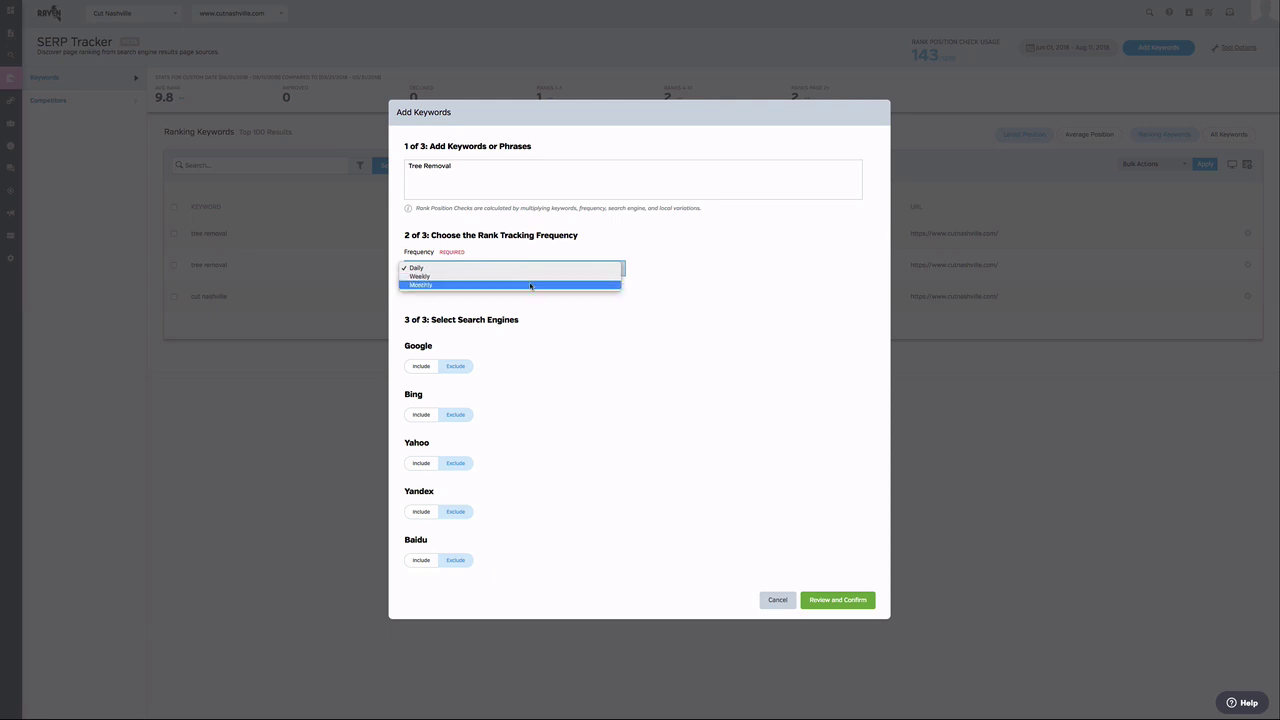
left_click(530, 286)
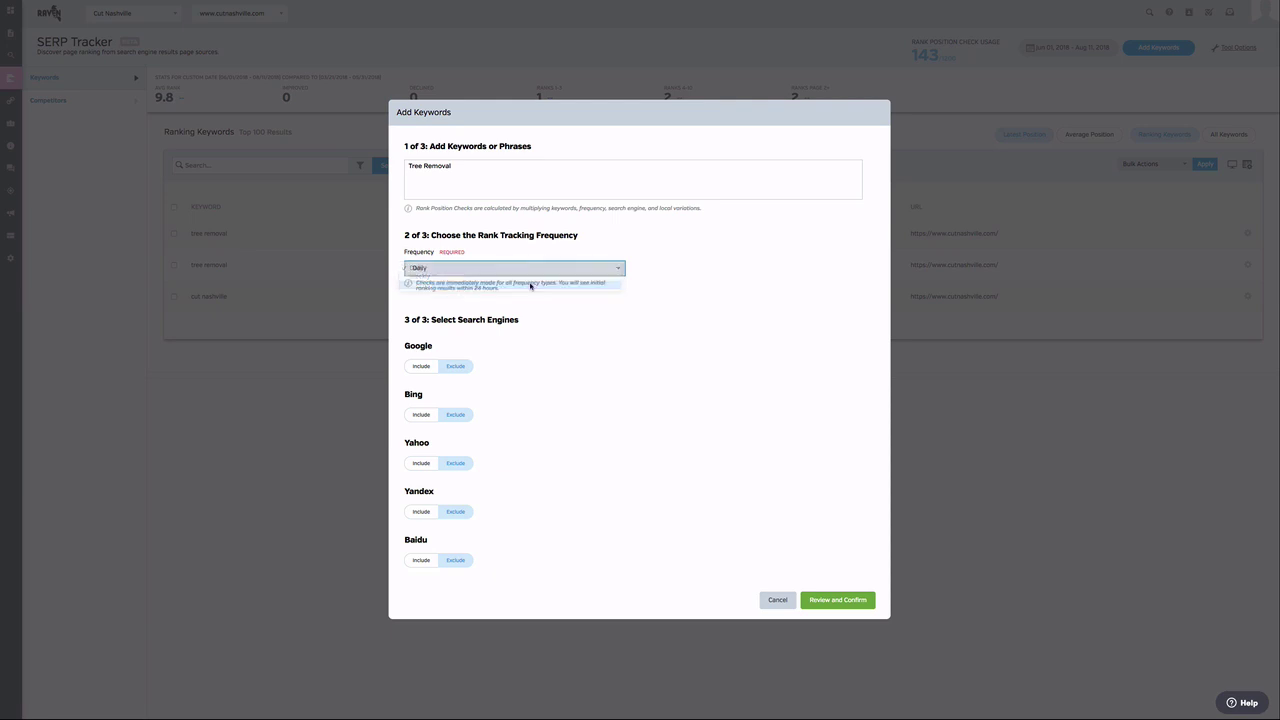
left_click(733, 270)
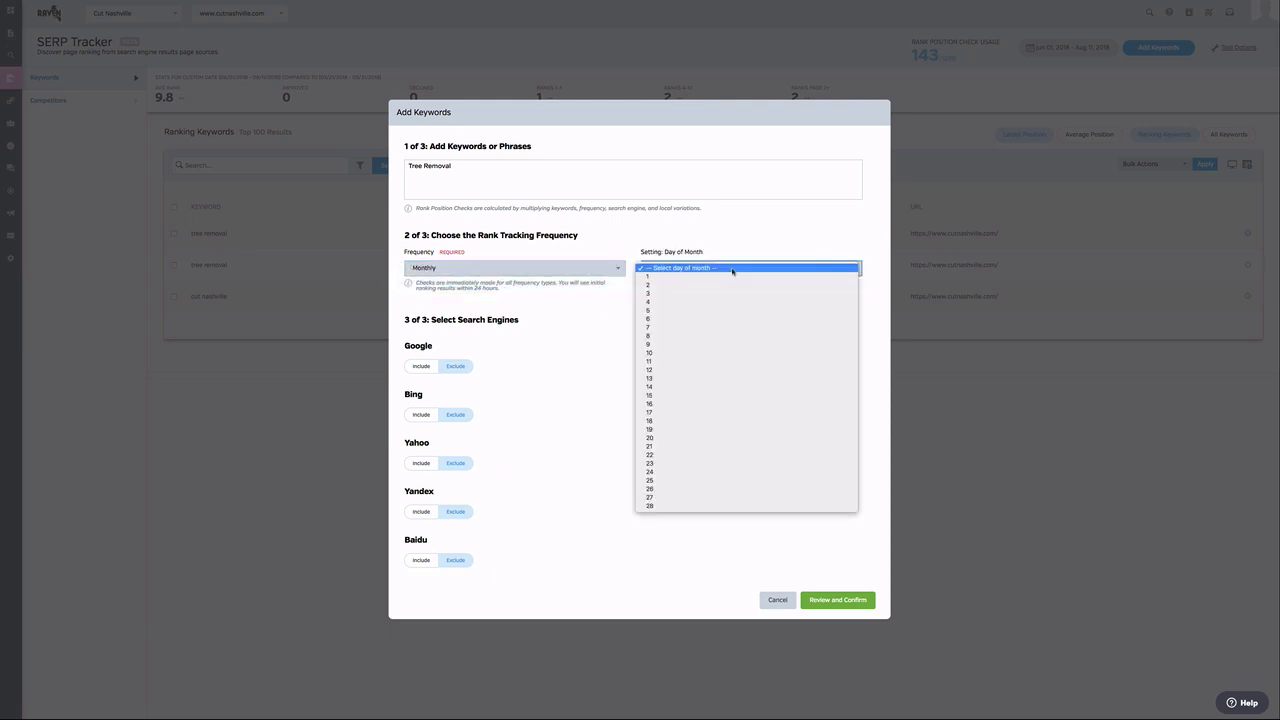
left_click(650, 279)
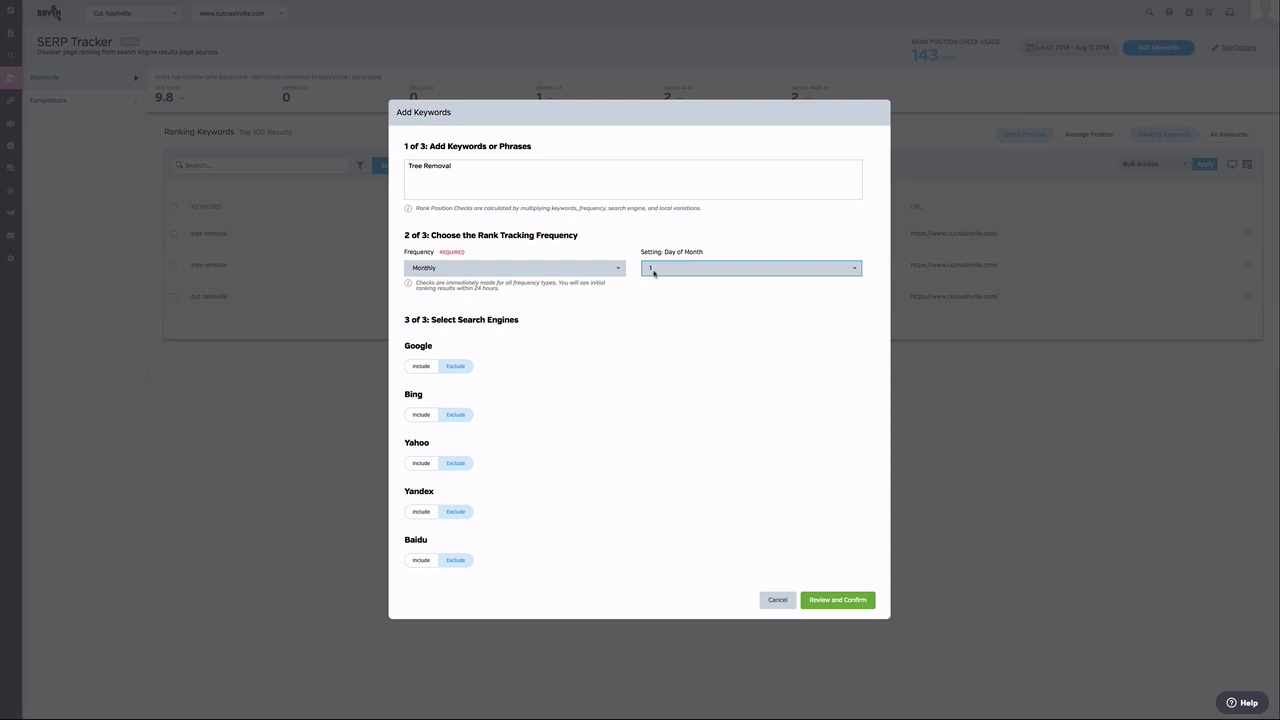
Step: Include Google and Bing, and set Google's first location to ZIP 37211, Tennessee
left_click(421, 368)
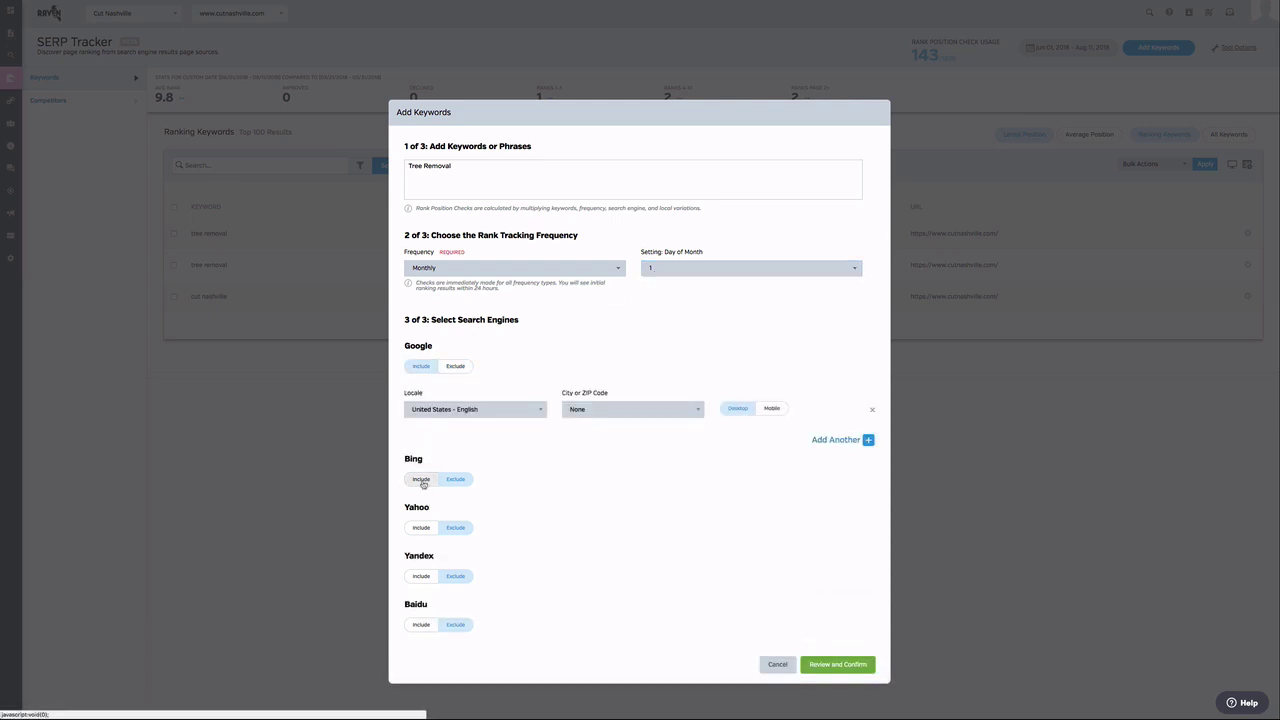
left_click(421, 480)
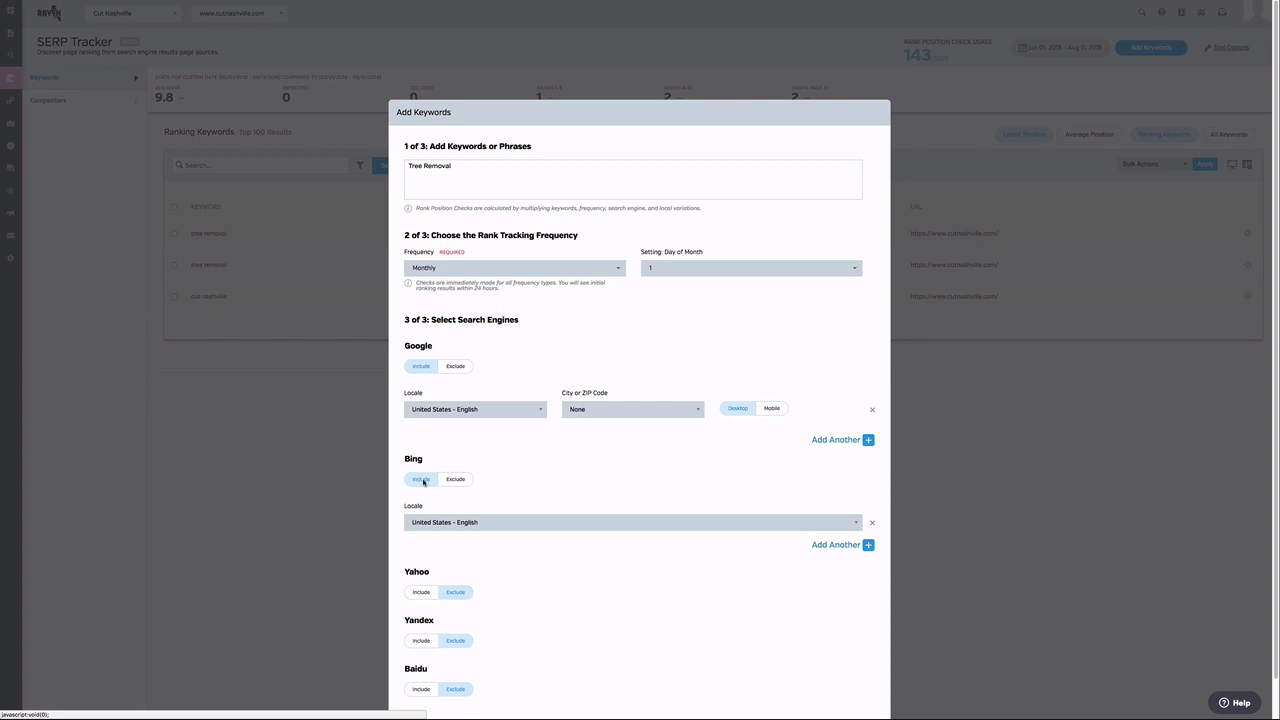
left_click(626, 414)
type("37")
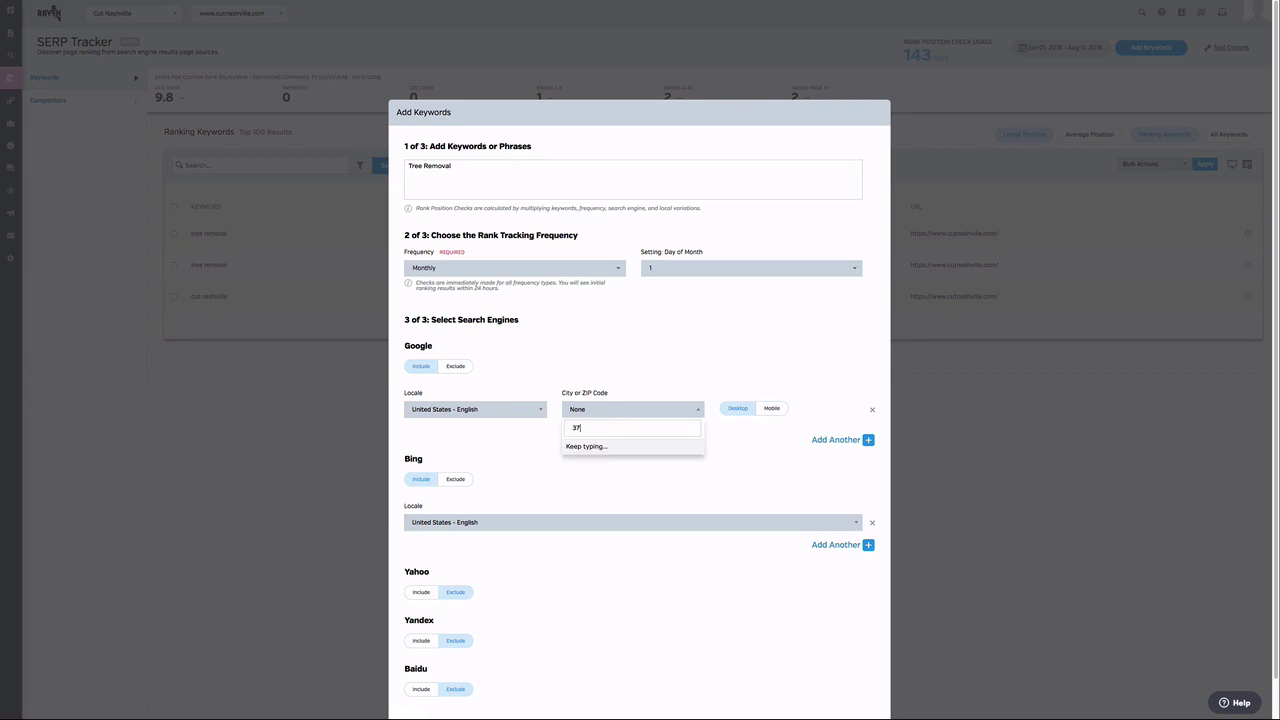
type("211")
left_click(614, 472)
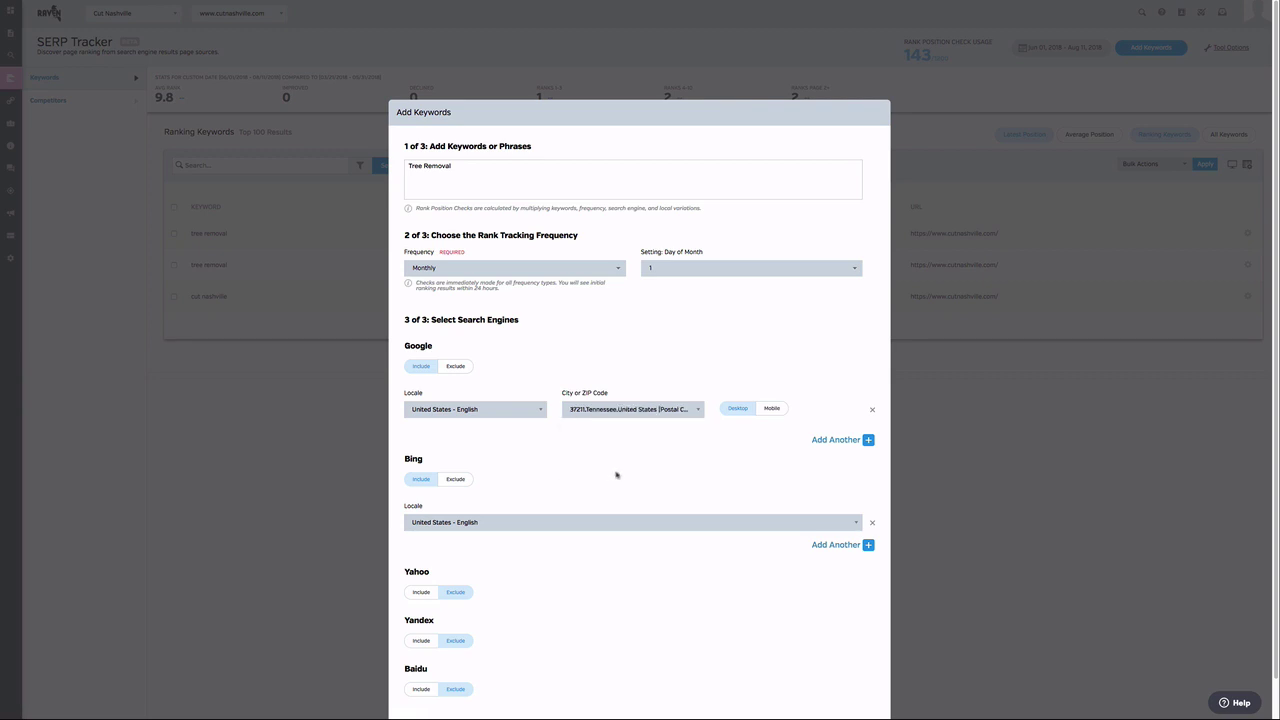
Step: Add Google location ZIP 37206, plus a third location row tracked on Mobile
left_click(868, 440)
left_click(637, 454)
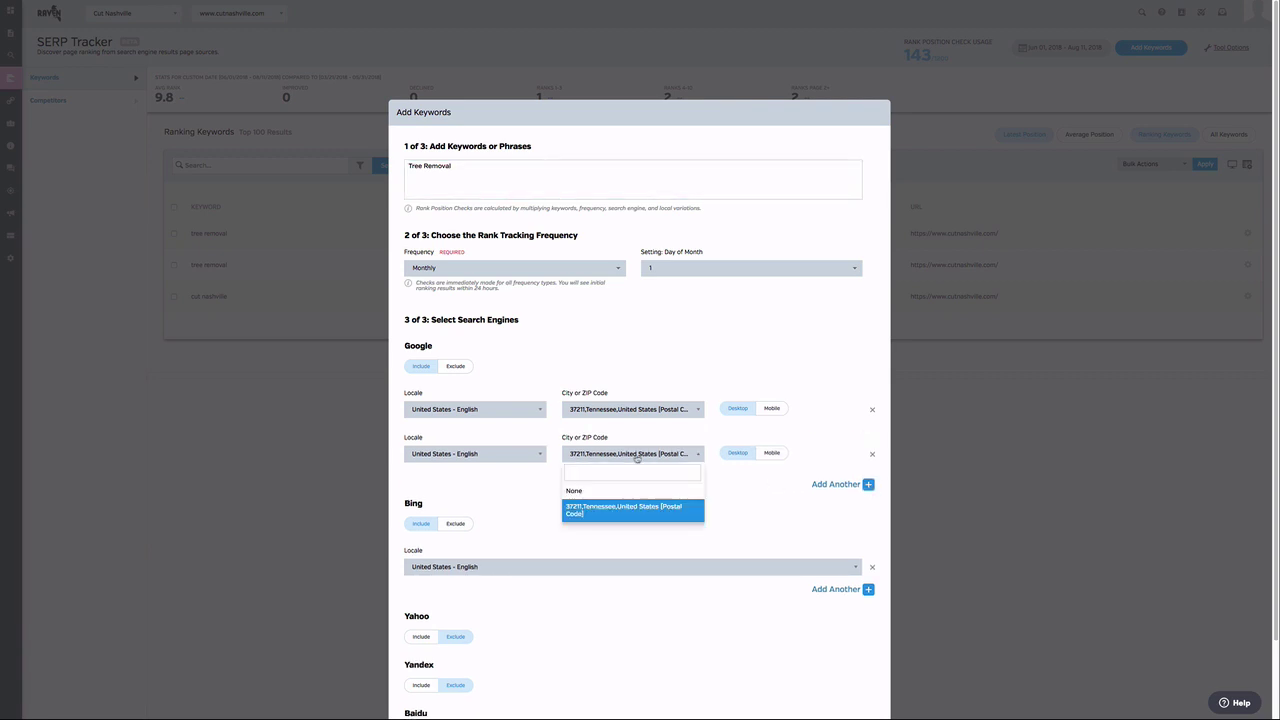
type("37206")
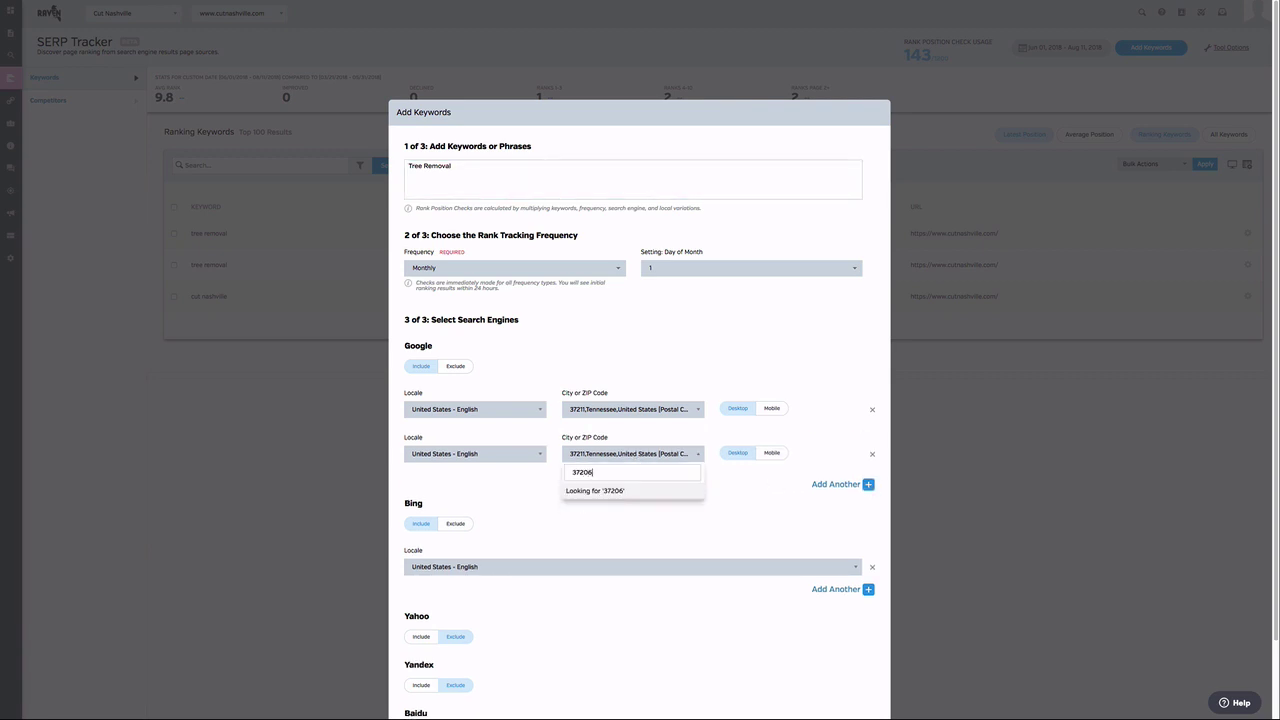
key("Down")
key("Down")
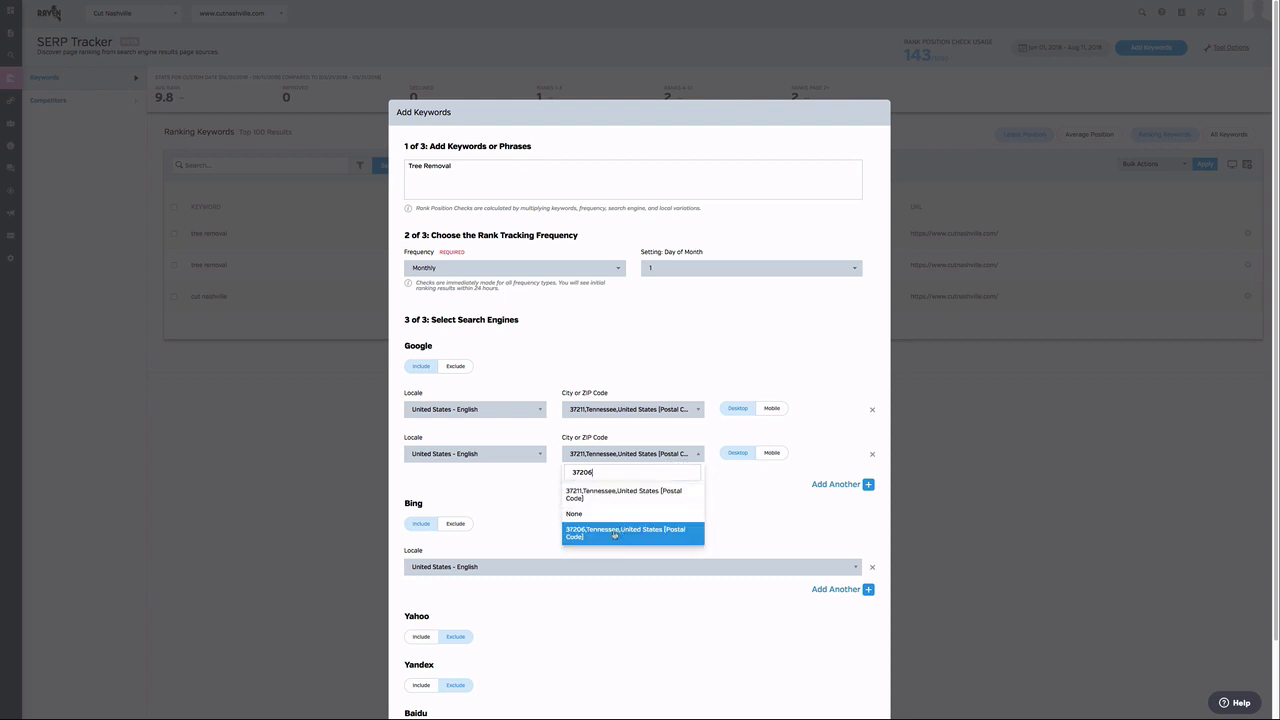
key("Return")
left_click(868, 484)
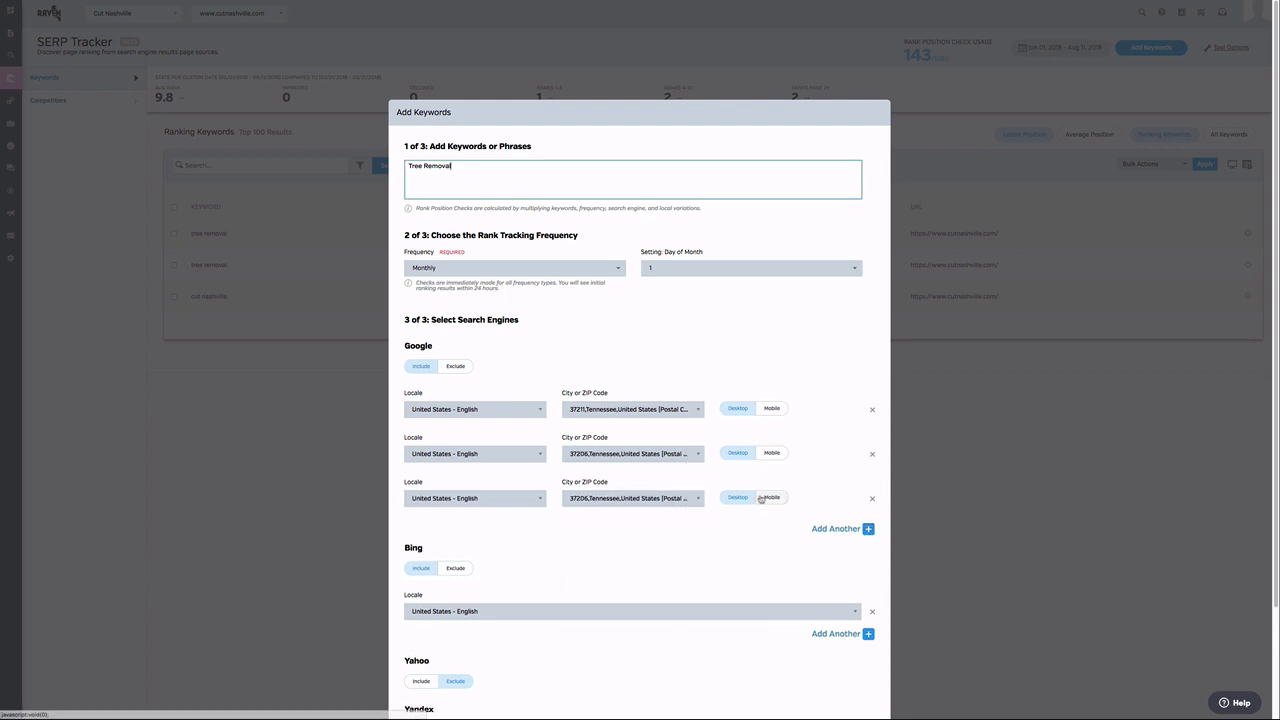
left_click(771, 497)
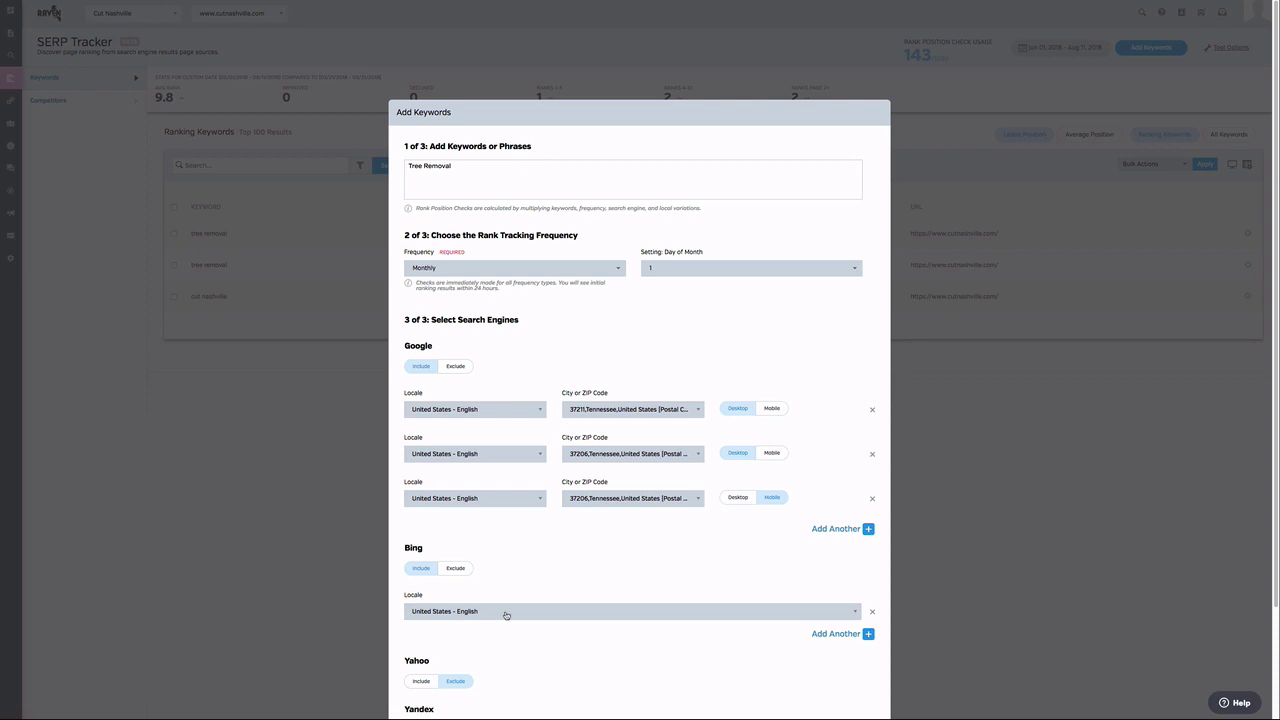
scroll(613, 615, "down", 1)
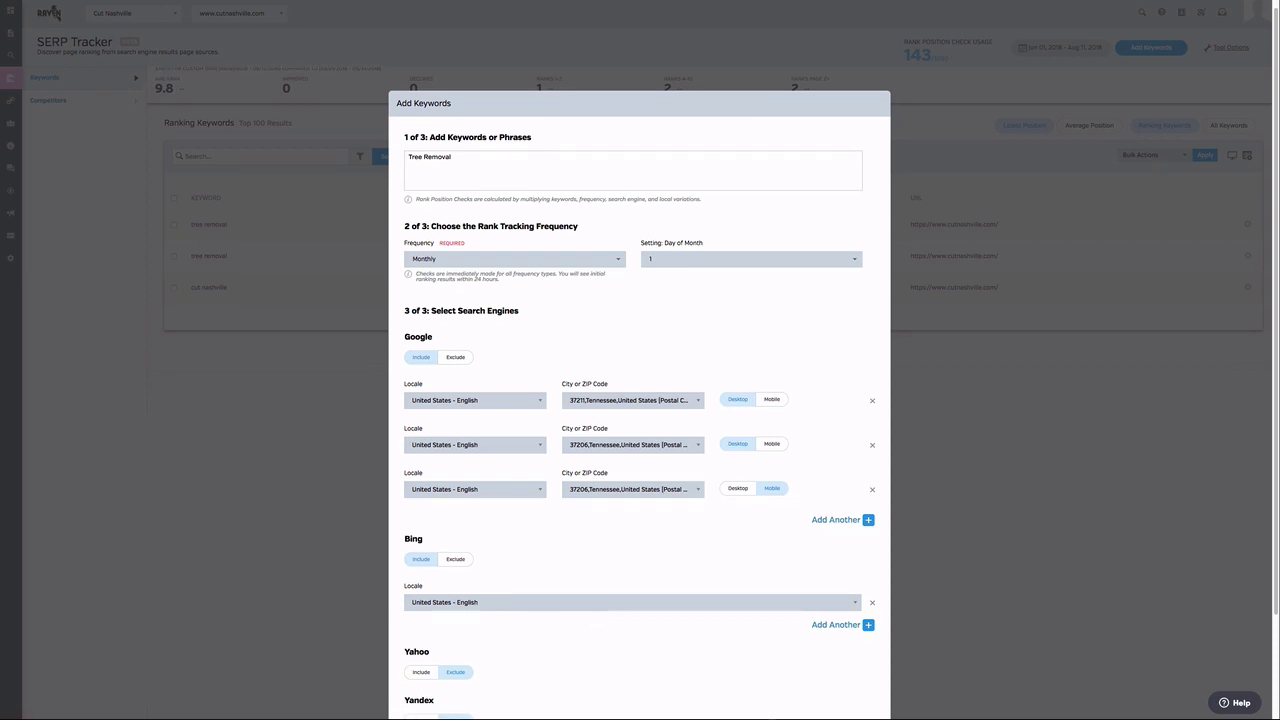
scroll(815, 674, "down", 3)
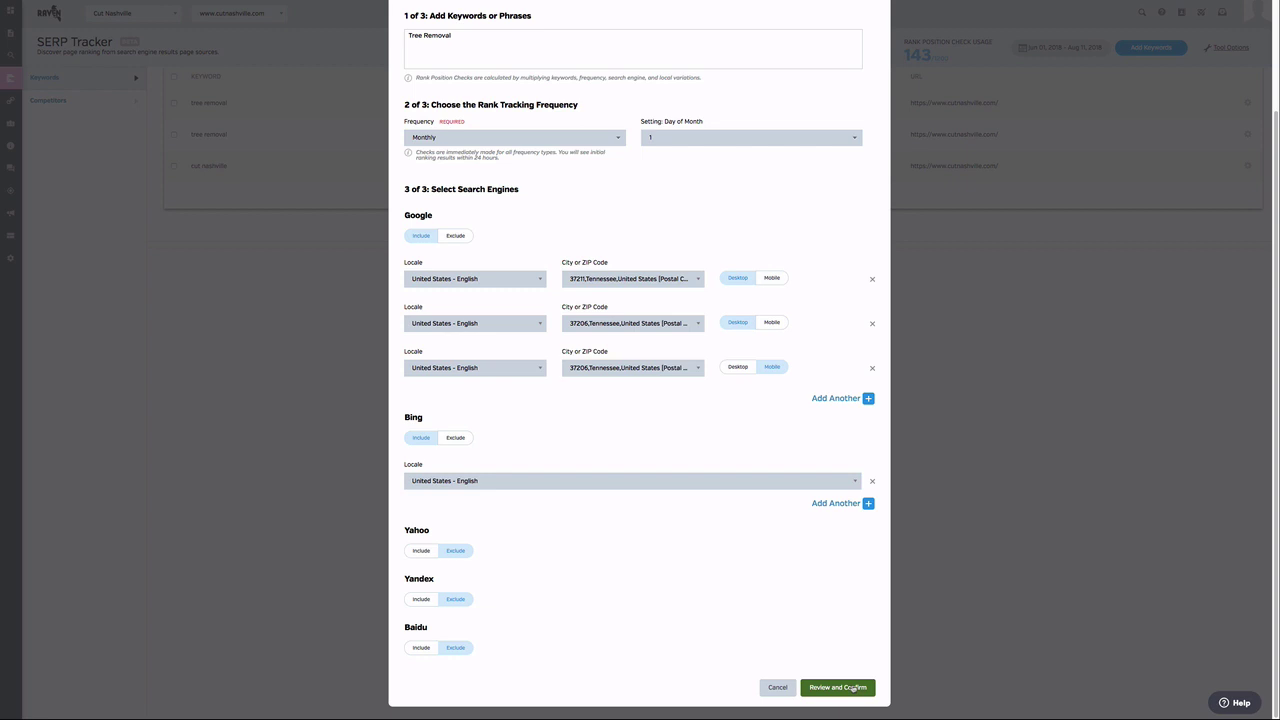
Step: Review the Tree Removal keyword settings and confirm to save the tracking
left_click(853, 688)
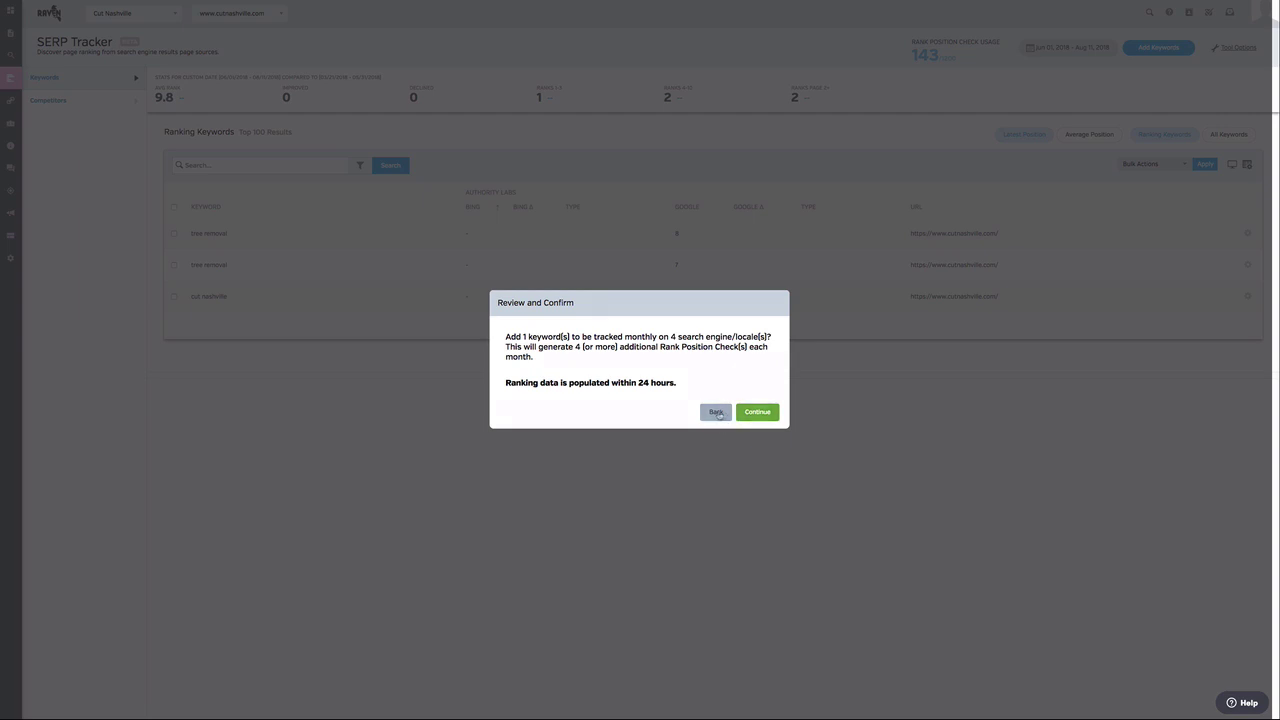
left_click(750, 412)
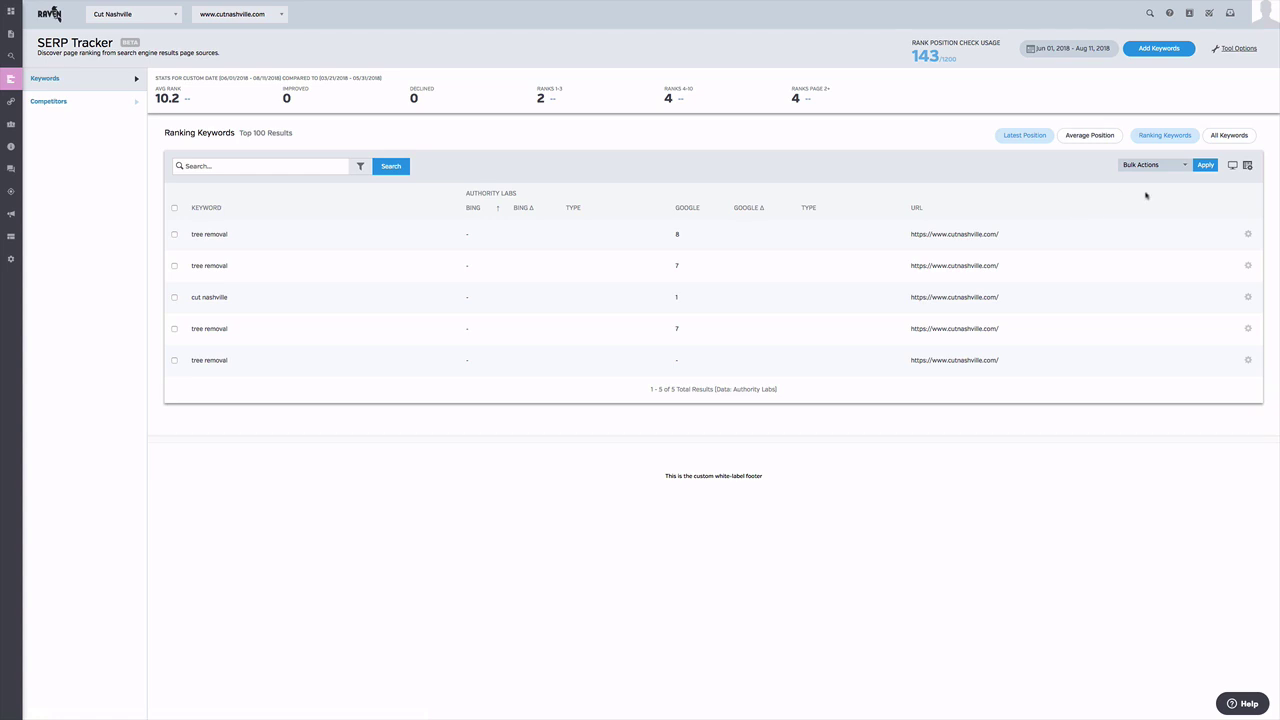
Step: Switch the table to Average Position and show All Keywords instead of only ranking ones
left_click(1092, 138)
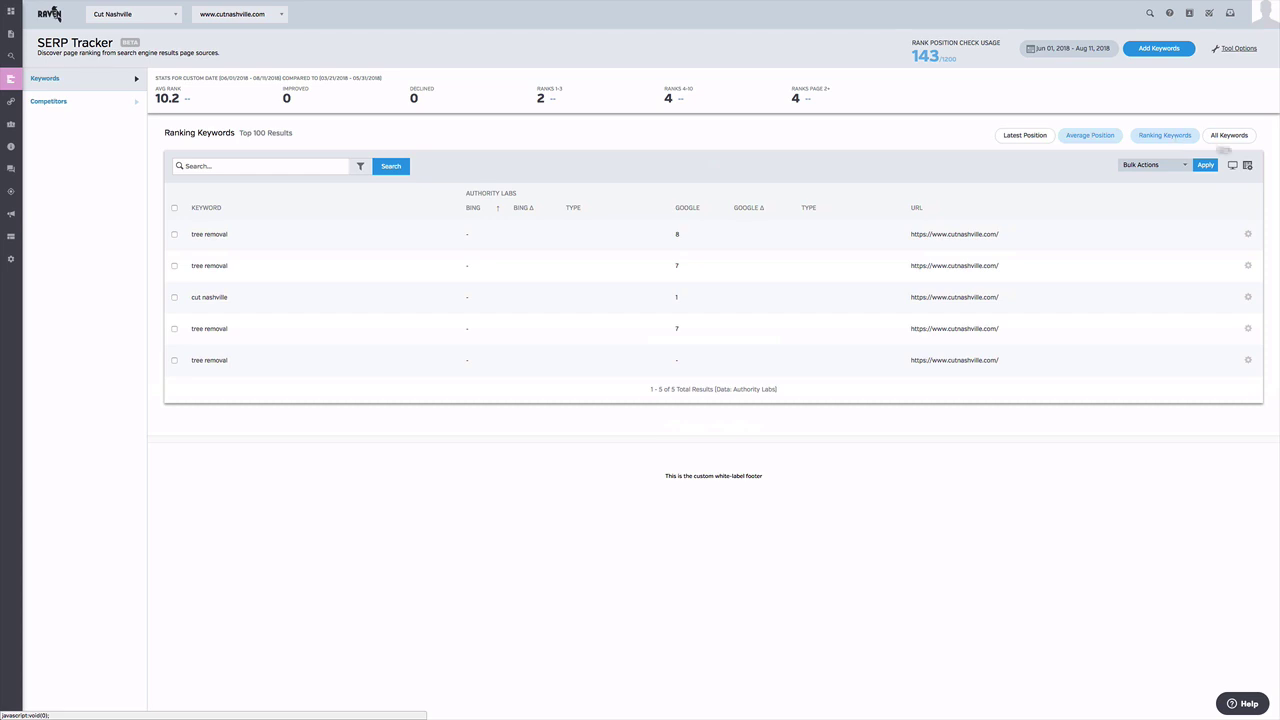
left_click(1223, 141)
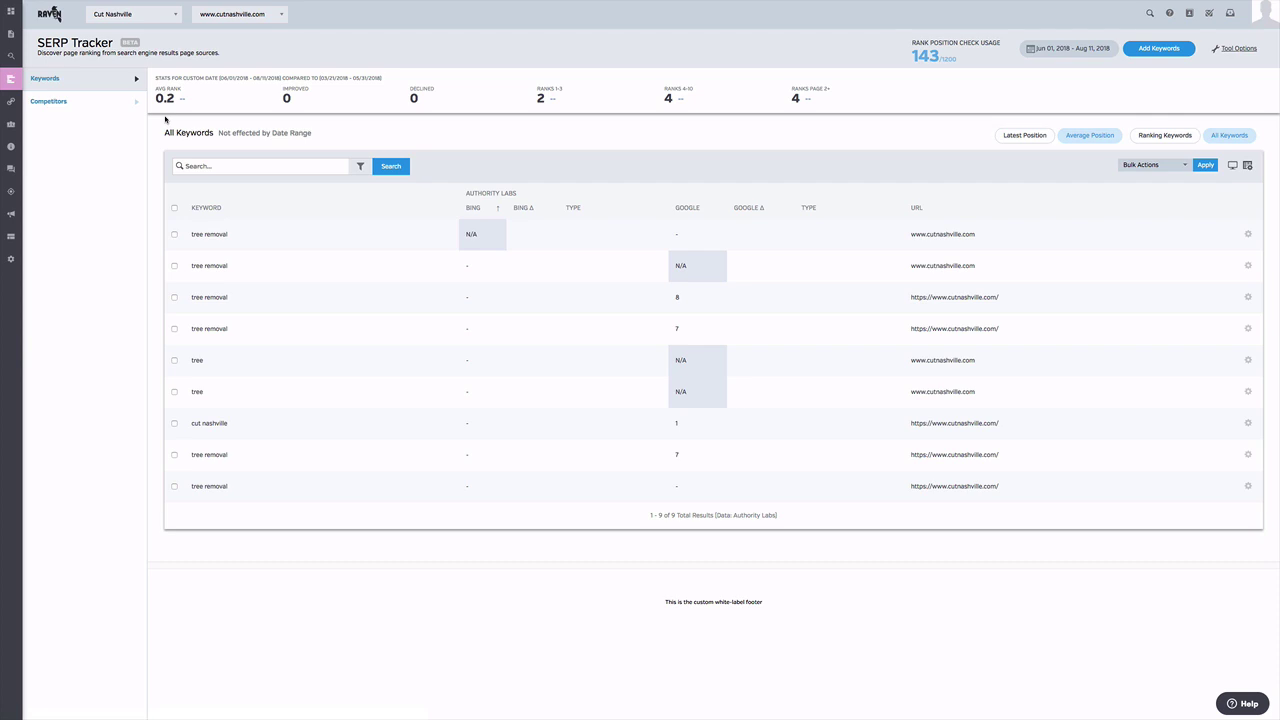
Step: Open the Competitors page and close the second competitor dropdown without choosing one
left_click(79, 111)
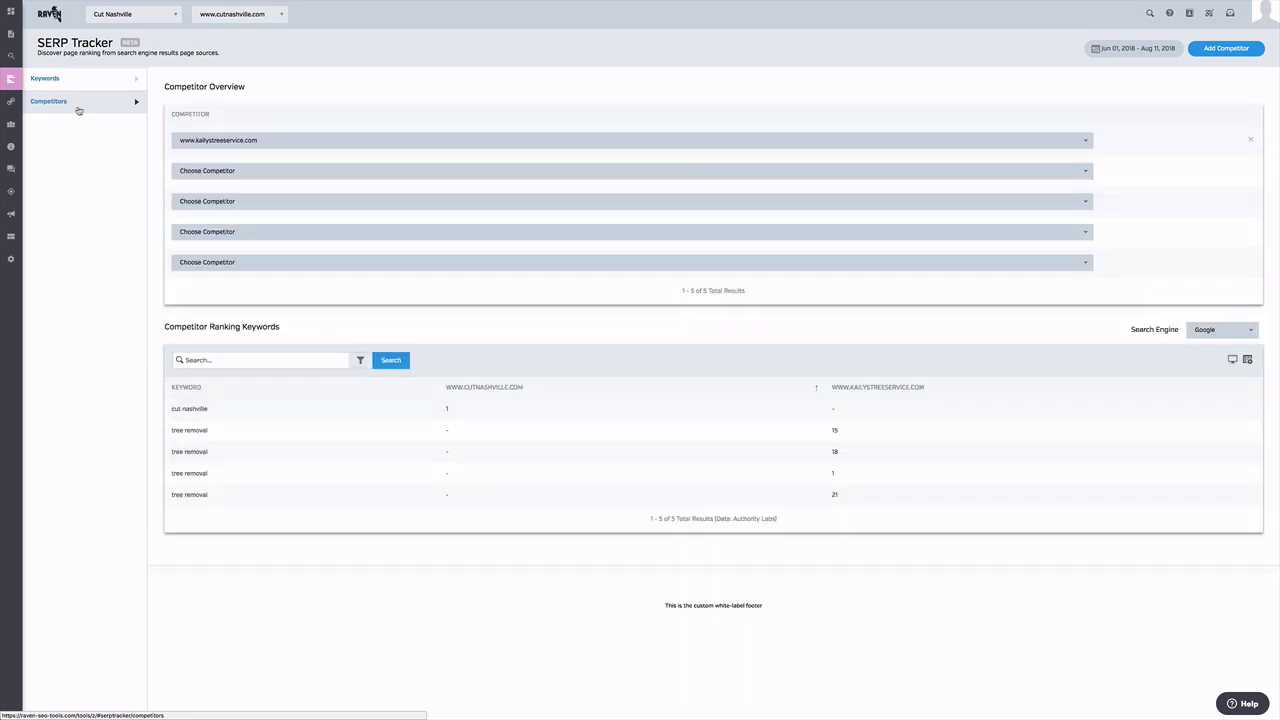
left_click(310, 174)
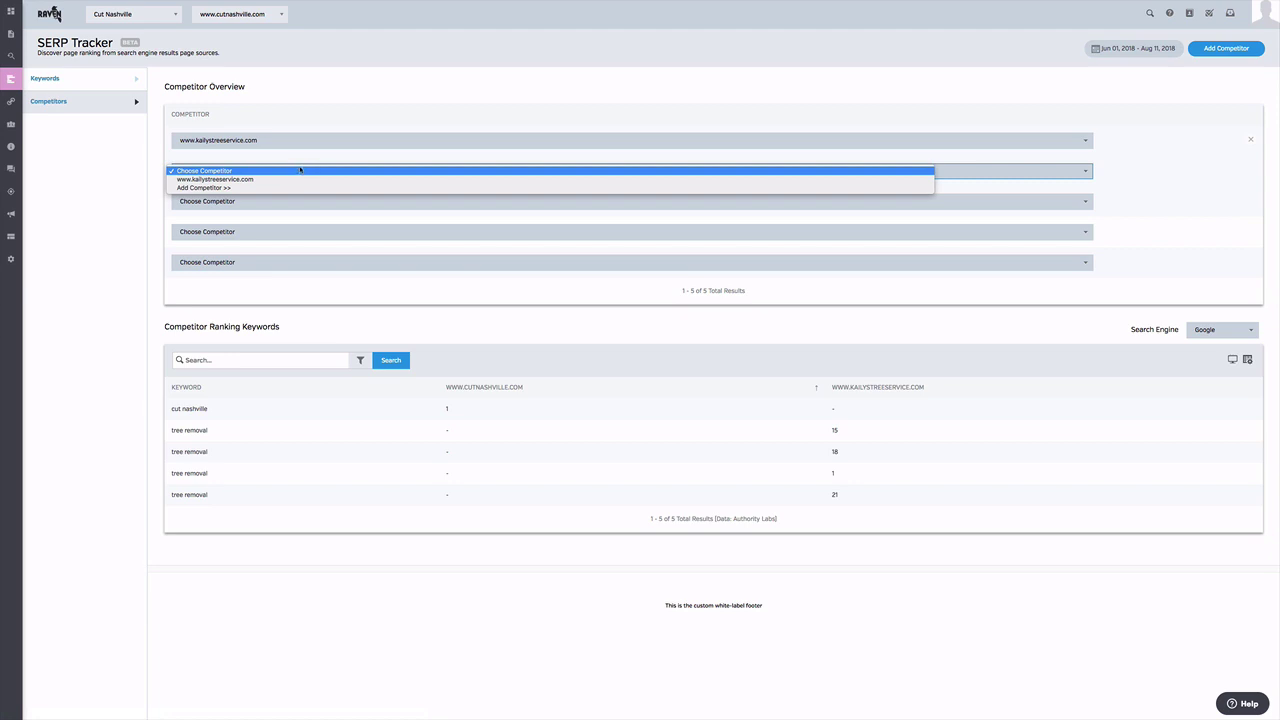
left_click(280, 140)
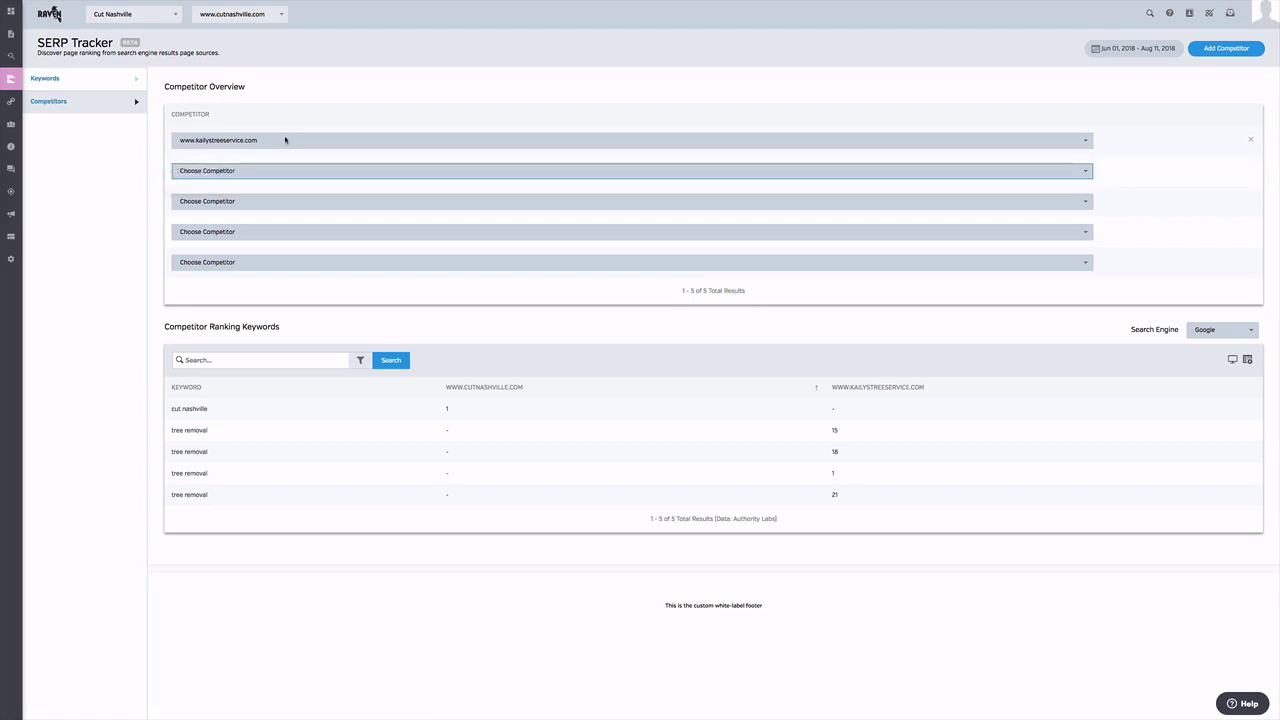